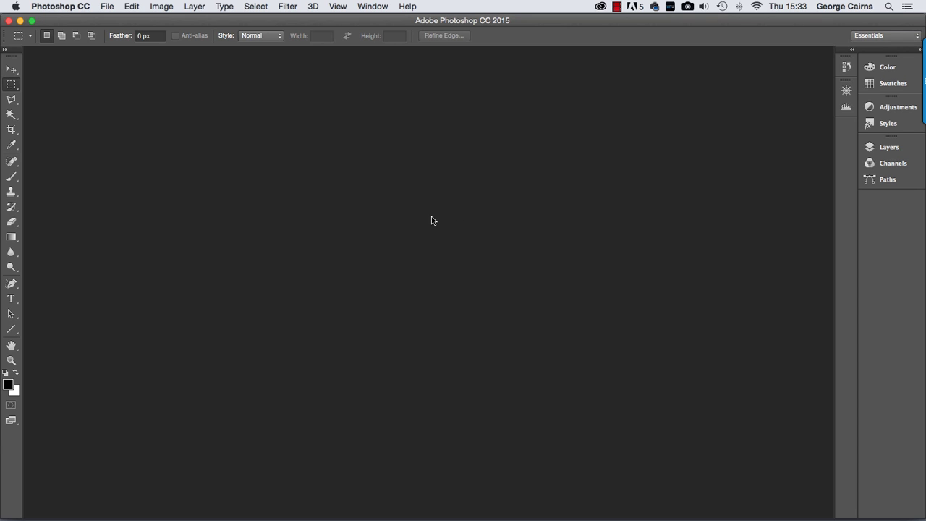
Switch to Adobe Bridge and preview the source images DSC_0487.NEF through DSC_0490.NEF one by one.
{"action": "left_click", "coordinate": [108, 7]}
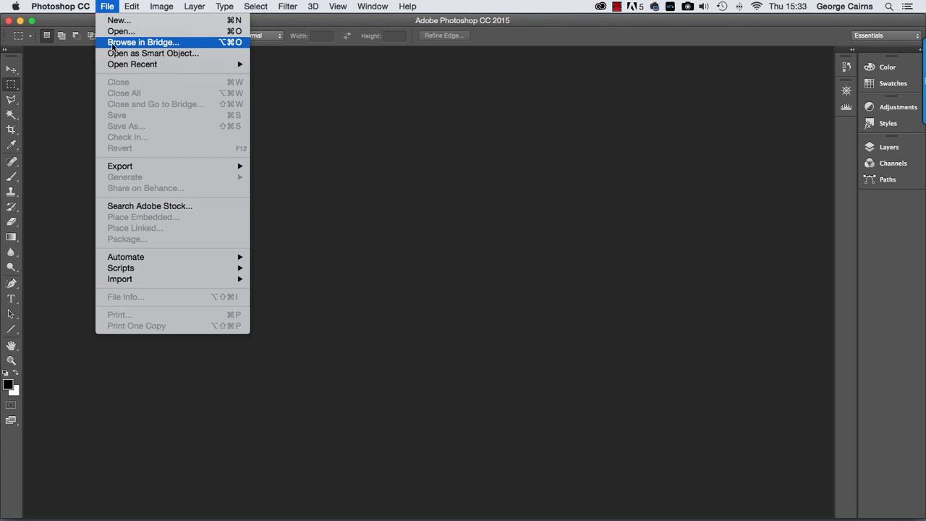
{"action": "left_click", "coordinate": [112, 43]}
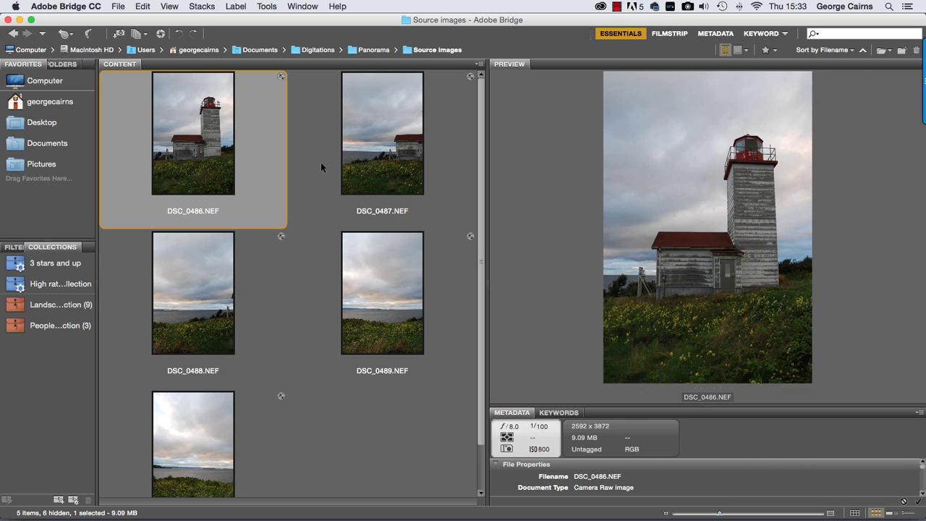
{"action": "left_click", "coordinate": [375, 142]}
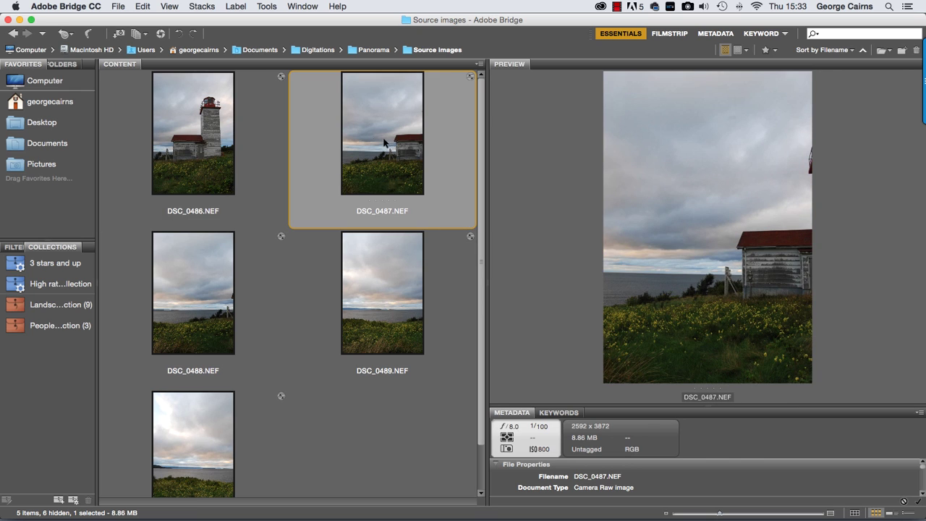
{"action": "left_click", "coordinate": [196, 282]}
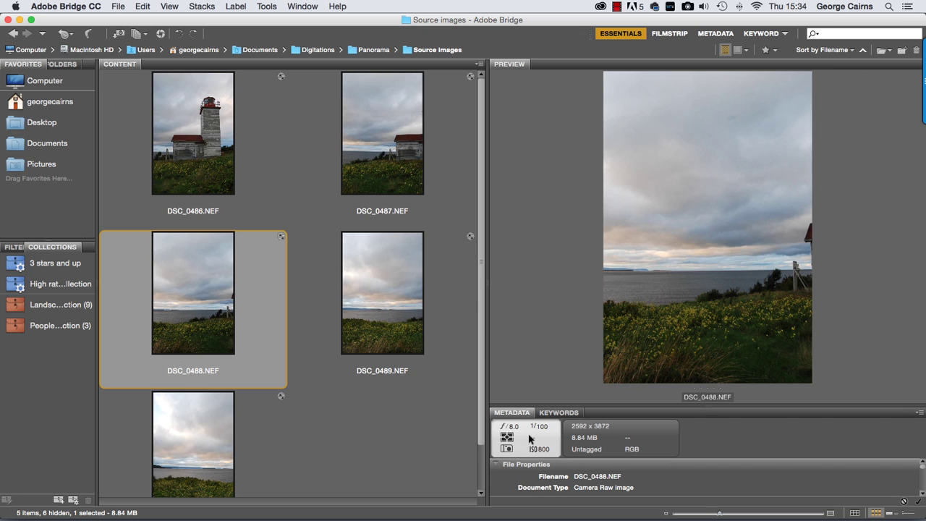
{"action": "left_click", "coordinate": [388, 298]}
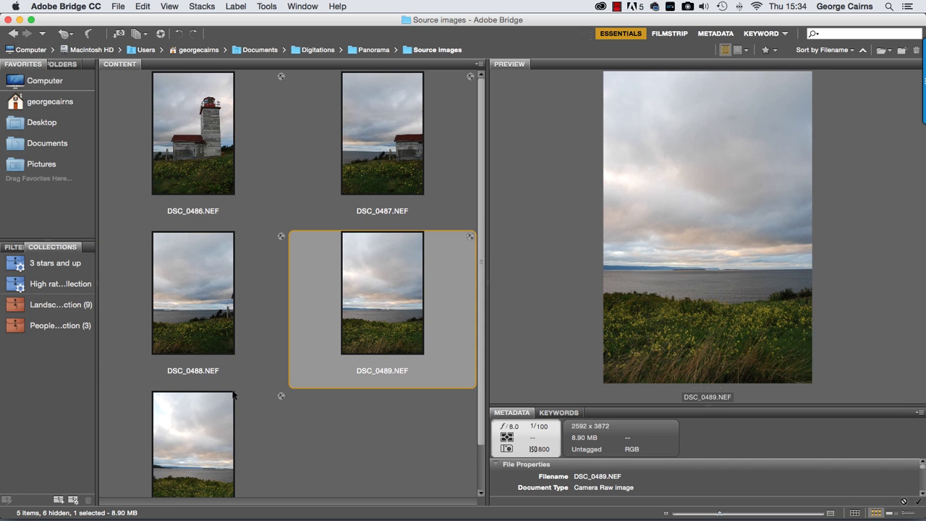
{"action": "left_click", "coordinate": [207, 422]}
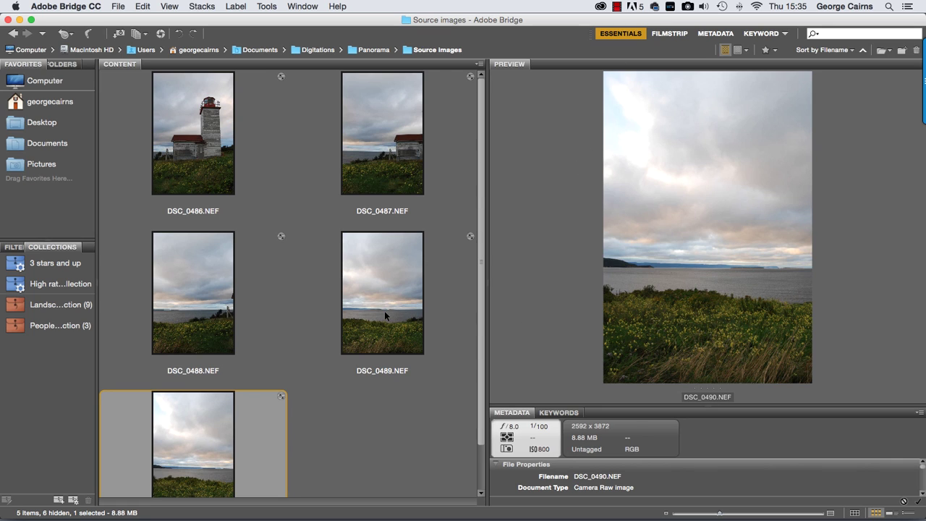
Select all five NEF source images and open them in Camera Raw.
{"action": "left_click", "coordinate": [202, 152]}
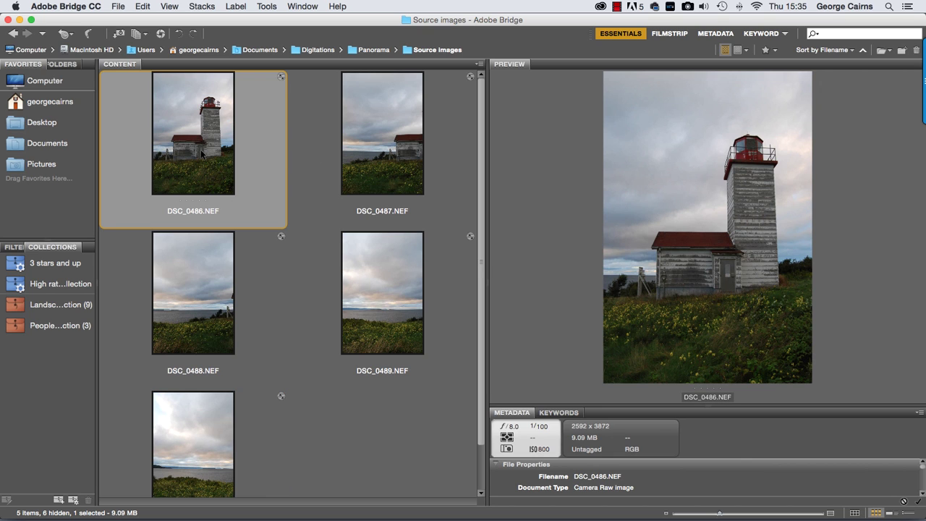
{"action": "key", "text": "super+a"}
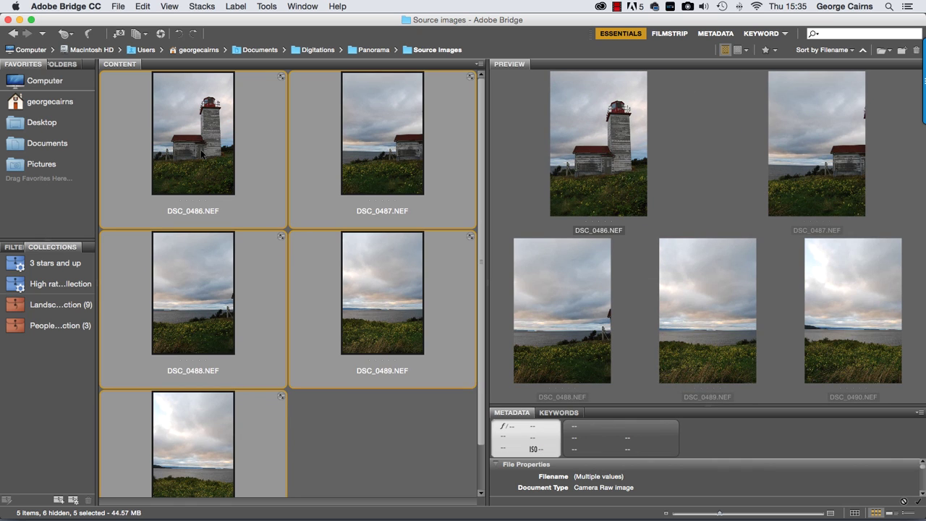
{"action": "left_click", "coordinate": [118, 8]}
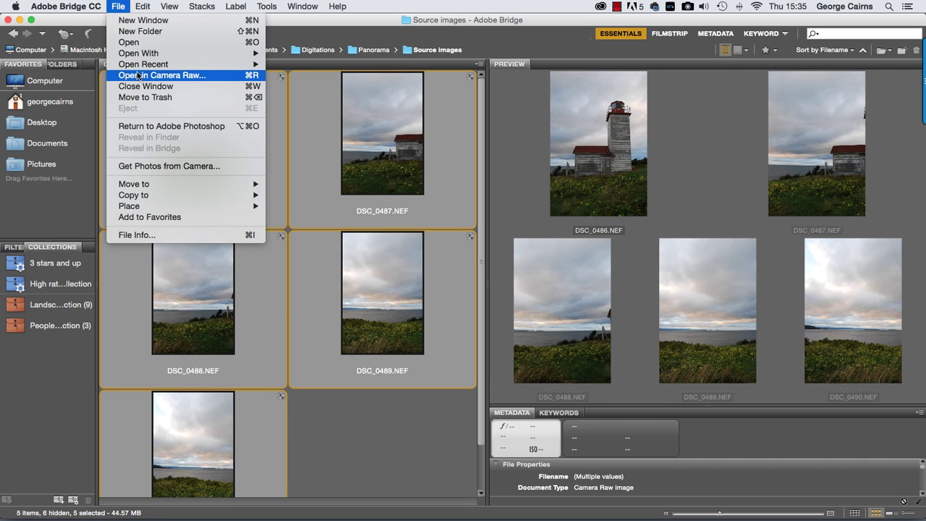
{"action": "left_click", "coordinate": [214, 77]}
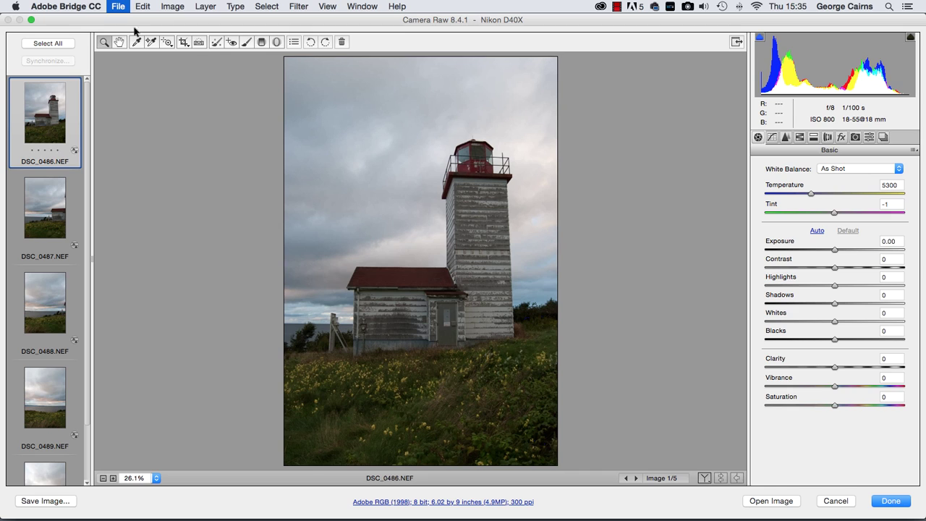
Select all the images in Camera Raw and enable lens profile corrections for them, toggling the correction to compare its effect.
{"action": "left_click", "coordinate": [58, 44]}
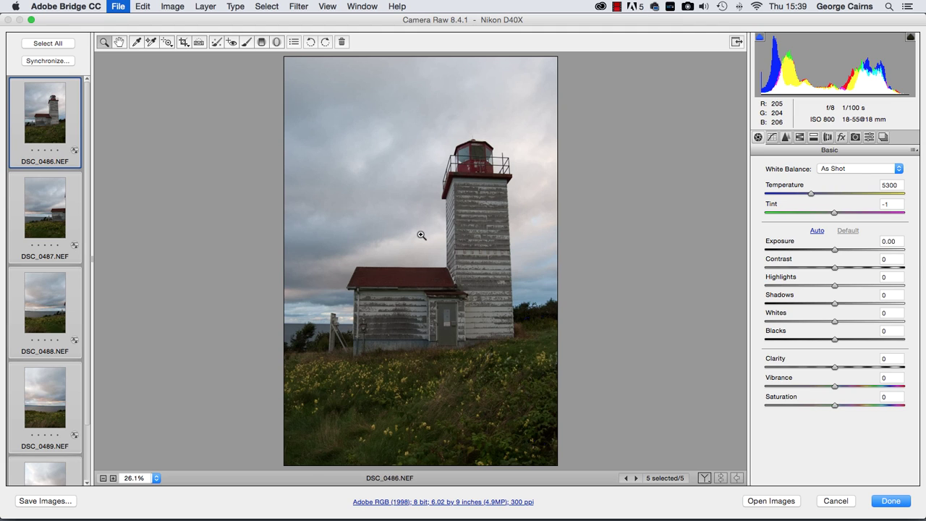
{"action": "left_click", "coordinate": [828, 137]}
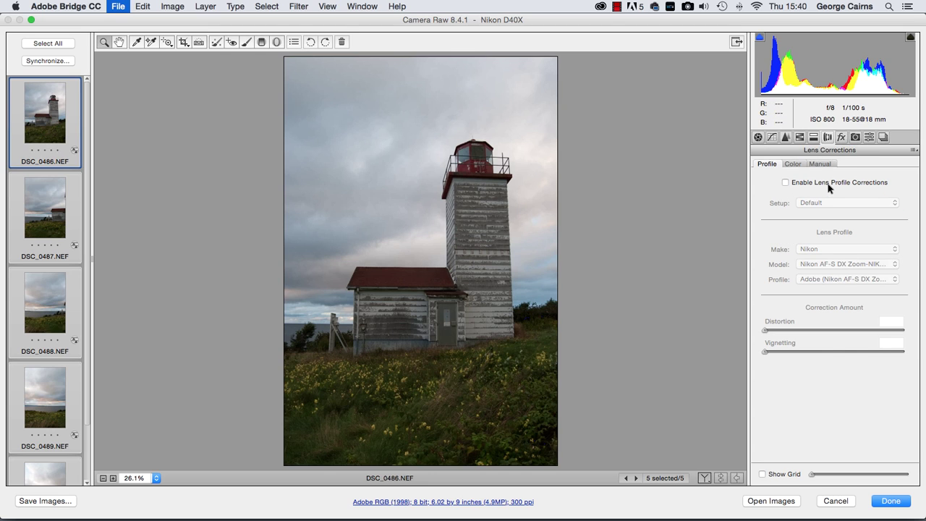
{"action": "left_click", "coordinate": [786, 182]}
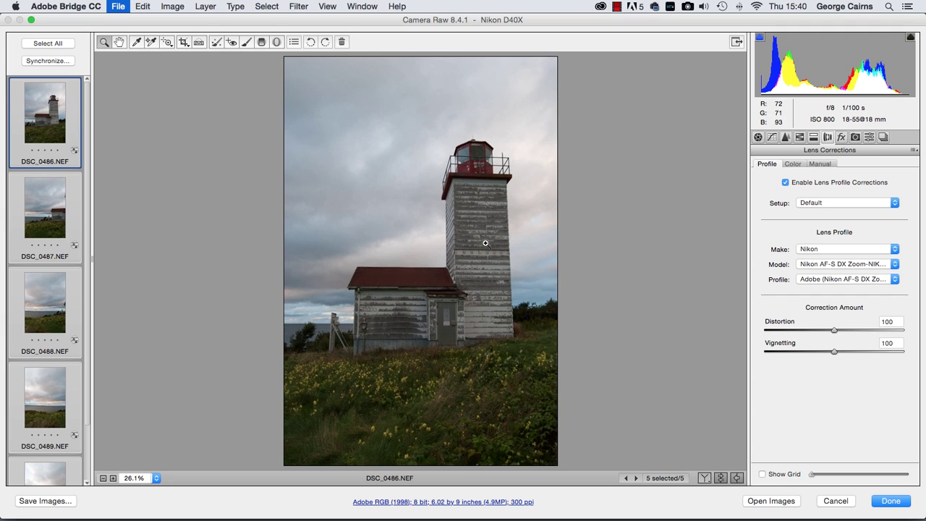
{"action": "left_click", "coordinate": [785, 182]}
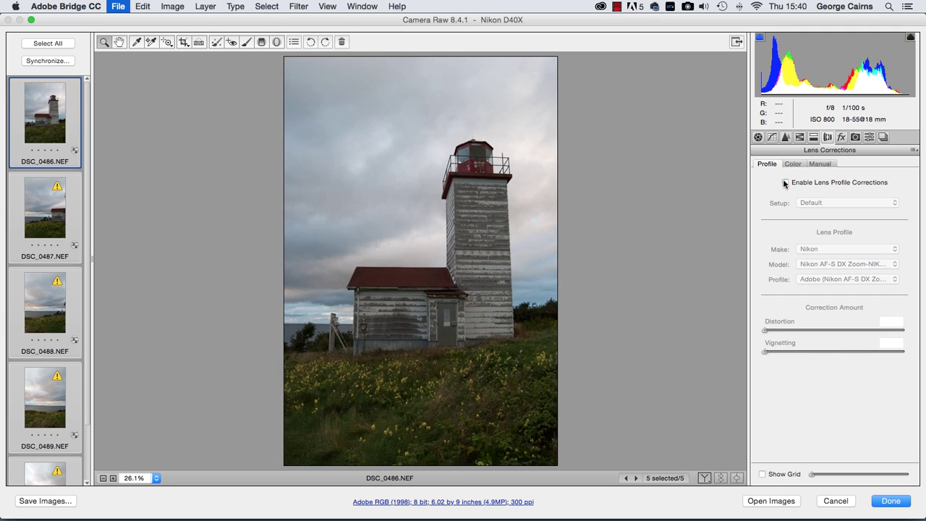
{"action": "left_click", "coordinate": [784, 182]}
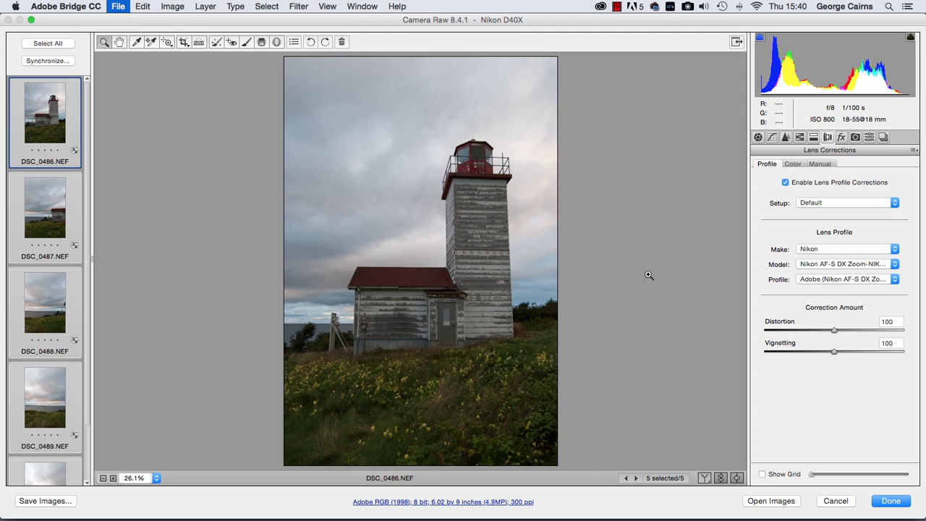
Set Shadows to +54, Clarity to +37 and Vibrance to +50 for all selected images, and open them in Photoshop.
{"action": "left_click", "coordinate": [758, 137]}
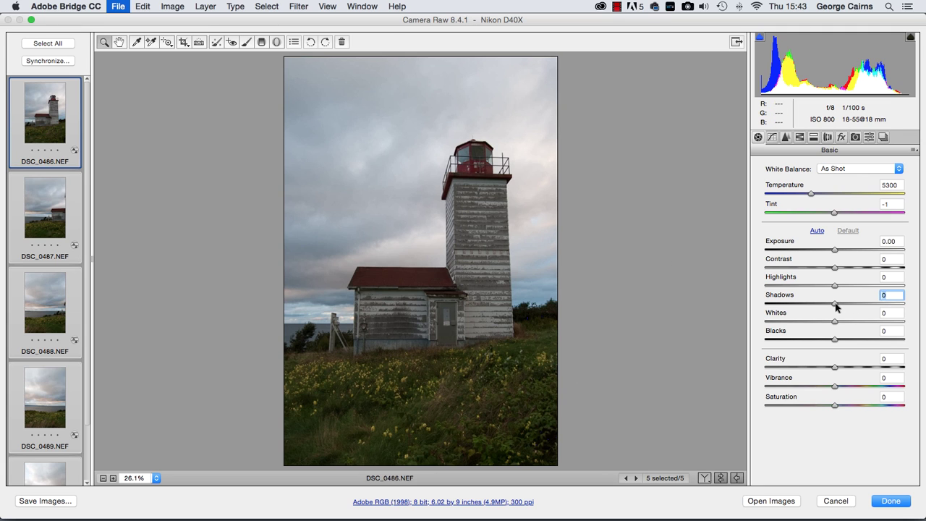
{"action": "left_click_drag", "start_coordinate": [835, 304], "coordinate": [870, 308]}
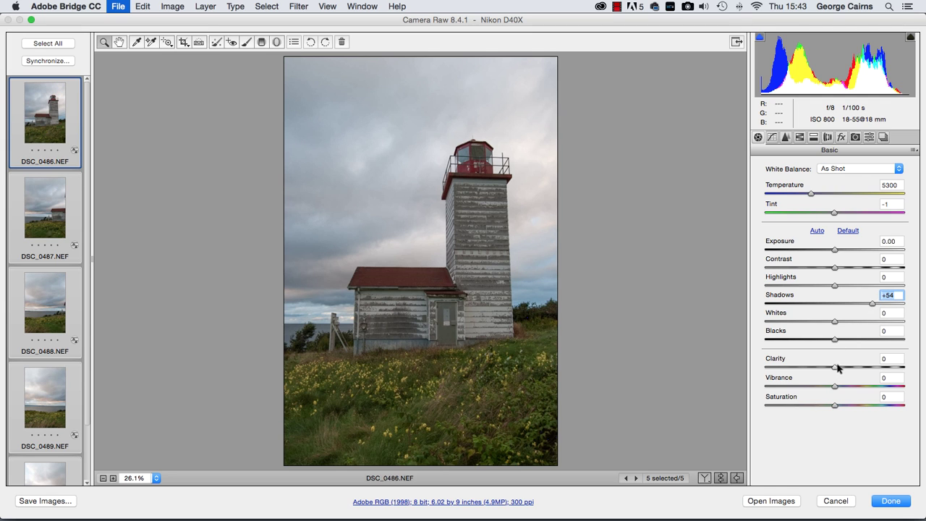
{"action": "left_click_drag", "start_coordinate": [838, 368], "coordinate": [861, 368]}
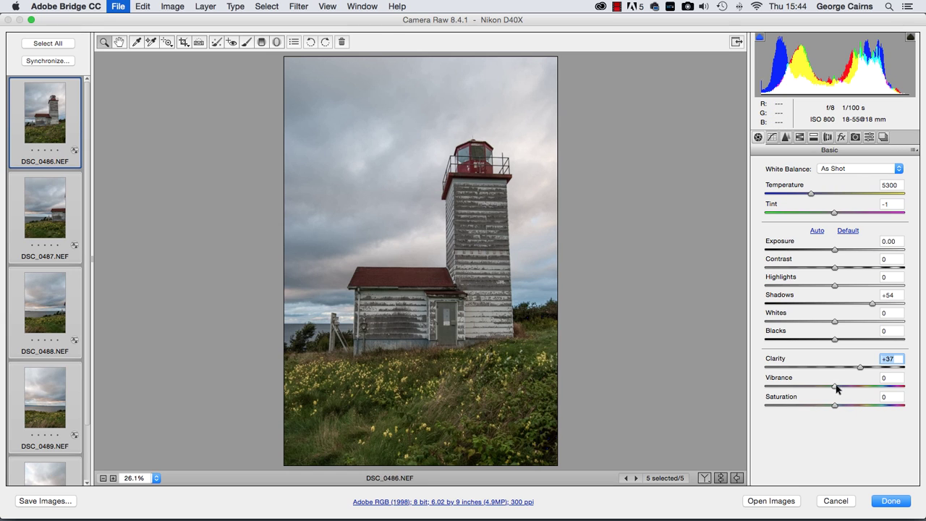
{"action": "left_click_drag", "start_coordinate": [835, 386], "coordinate": [867, 391]}
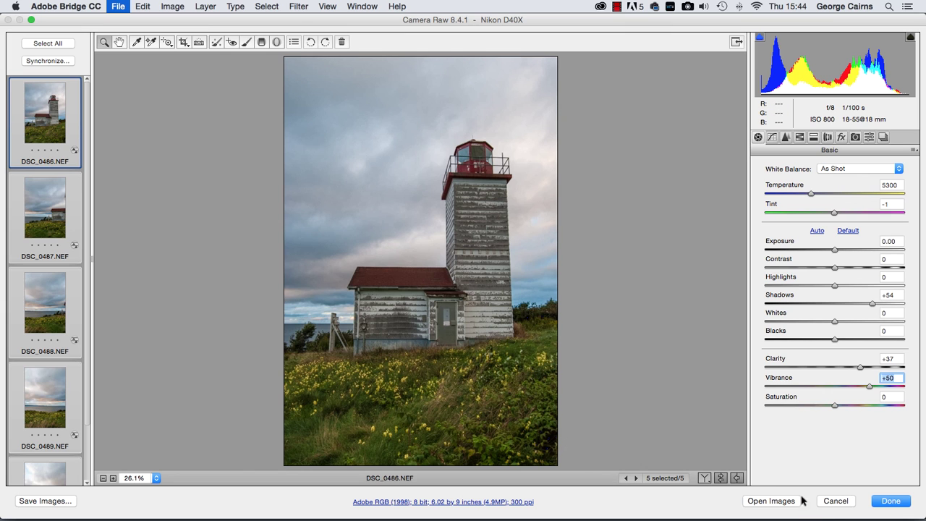
{"action": "left_click", "coordinate": [771, 500]}
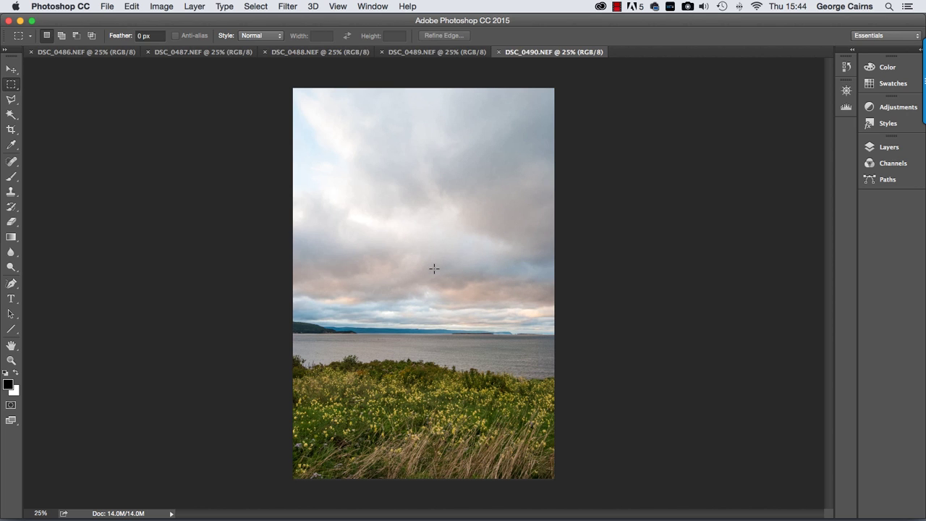
Photomerge the five open files into a panorama using the Reposition layout with Blend Images Together enabled.
{"action": "left_click", "coordinate": [107, 6]}
{"action": "mouse_move", "coordinate": [145, 259]}
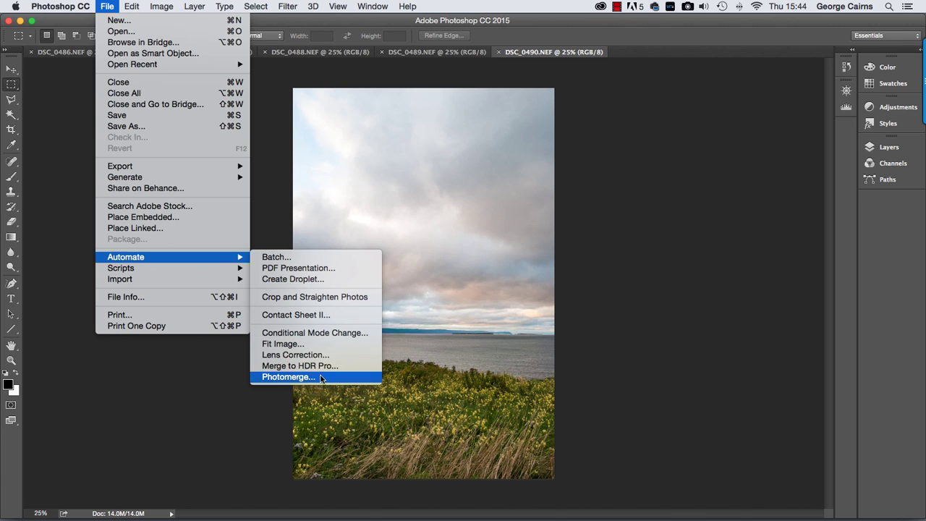
{"action": "left_click", "coordinate": [321, 377]}
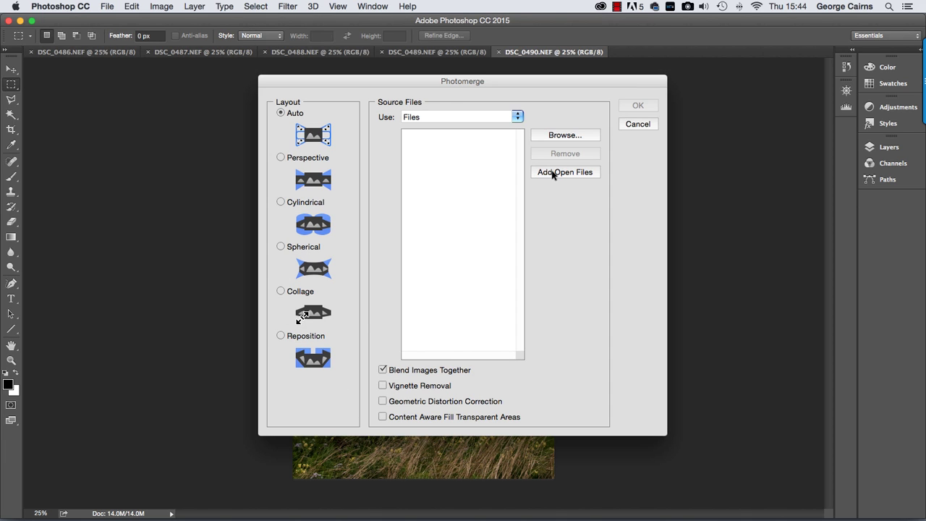
{"action": "left_click", "coordinate": [556, 176]}
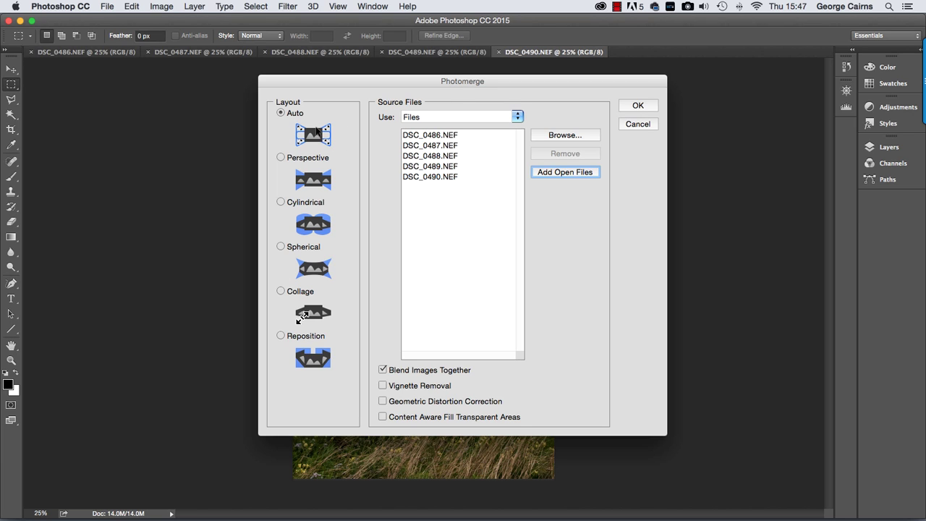
{"action": "left_click", "coordinate": [281, 335]}
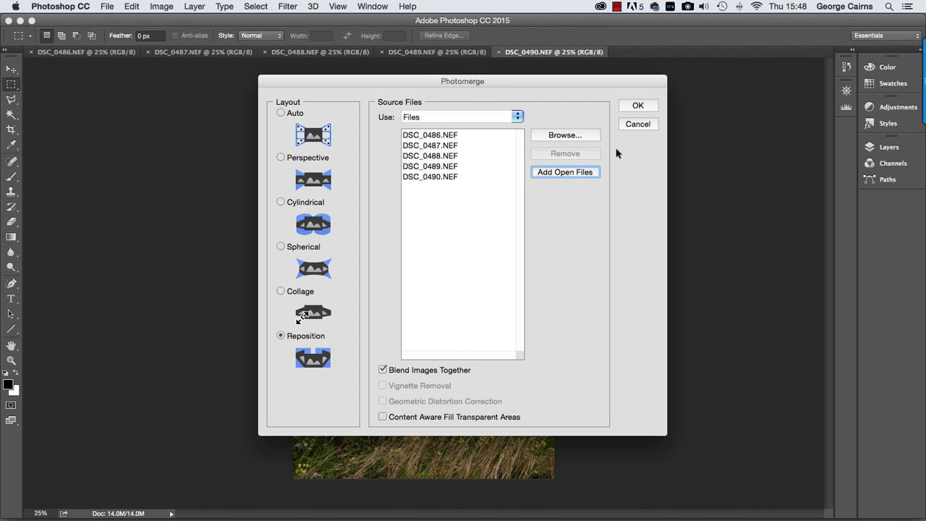
{"action": "left_click", "coordinate": [640, 106]}
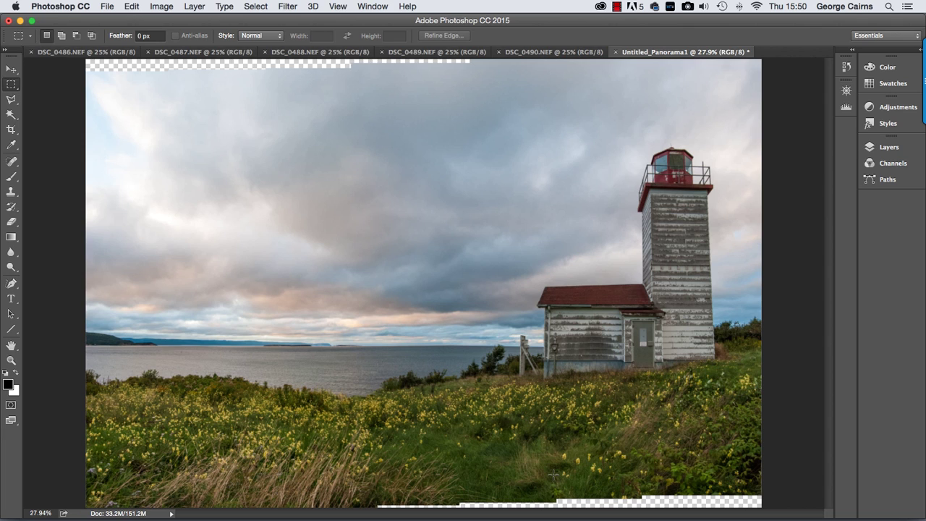
Merge all visible layers of the panorama into a single layer.
{"action": "left_click", "coordinate": [876, 148]}
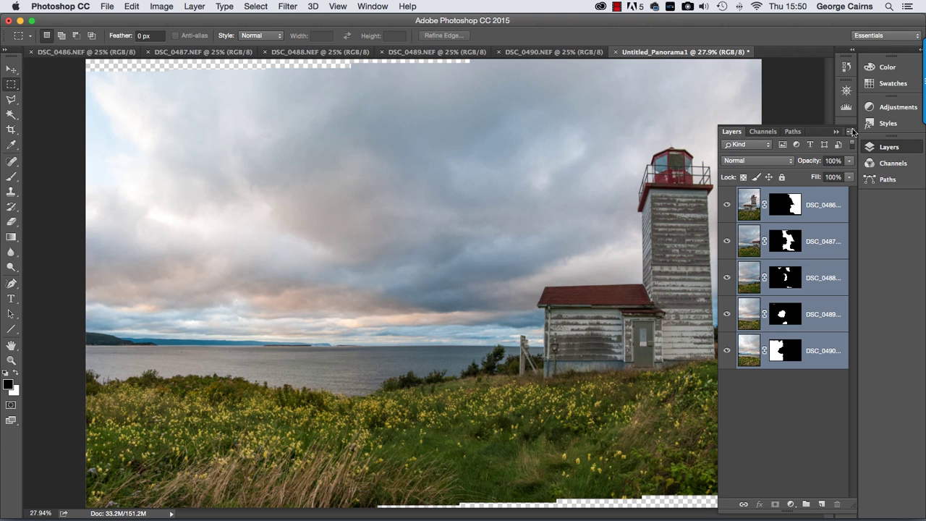
{"action": "left_click", "coordinate": [851, 133]}
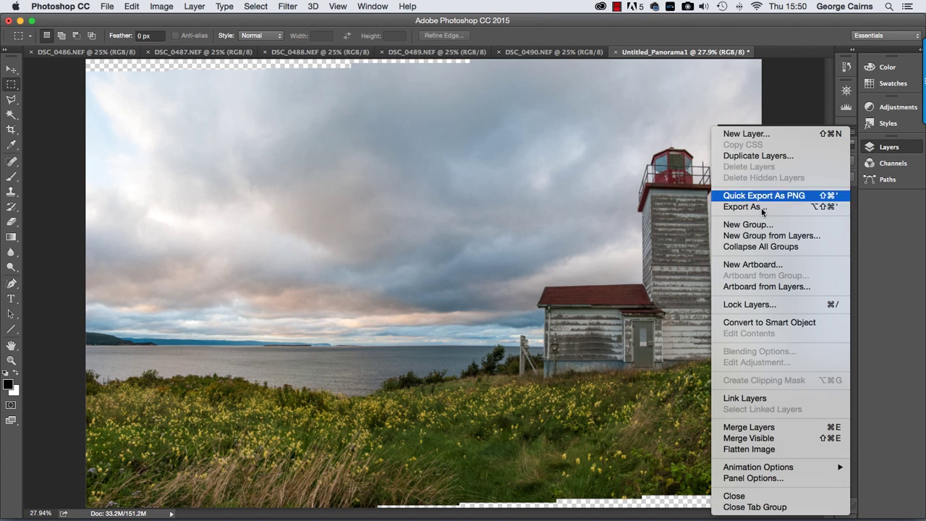
{"action": "left_click", "coordinate": [766, 438]}
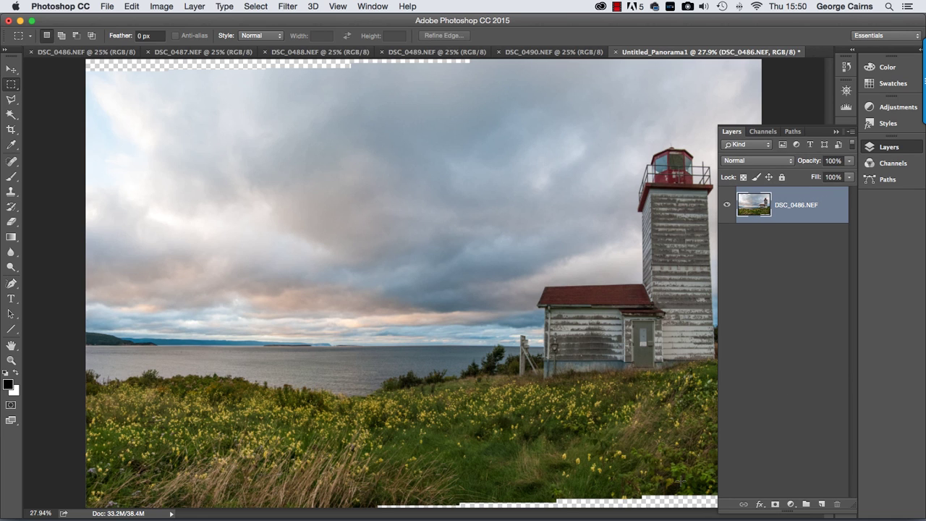
Select the transparent gaps along the panorama's upper and lower edges with the Magic Wand and expand the selection by 4 pixels.
{"action": "left_click", "coordinate": [11, 115]}
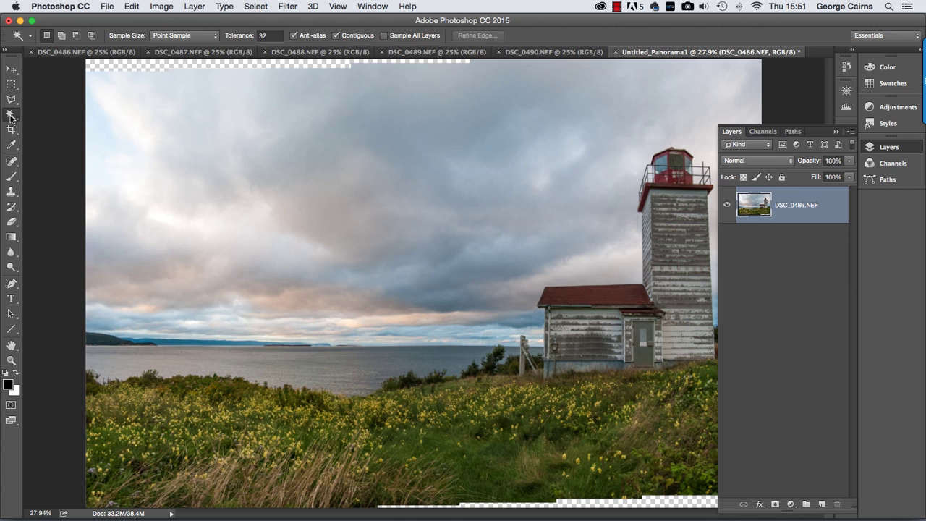
{"action": "left_click", "coordinate": [127, 63]}
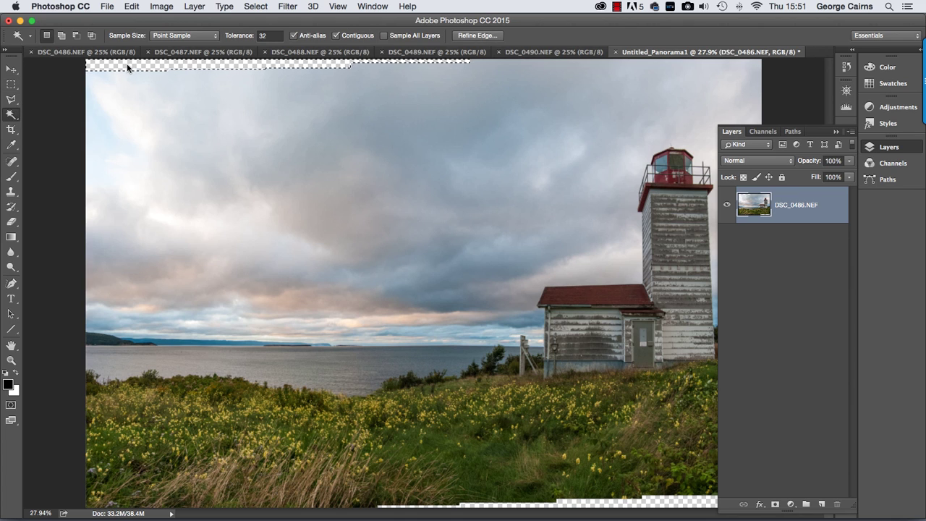
{"action": "left_click", "coordinate": [672, 505], "text": "shift"}
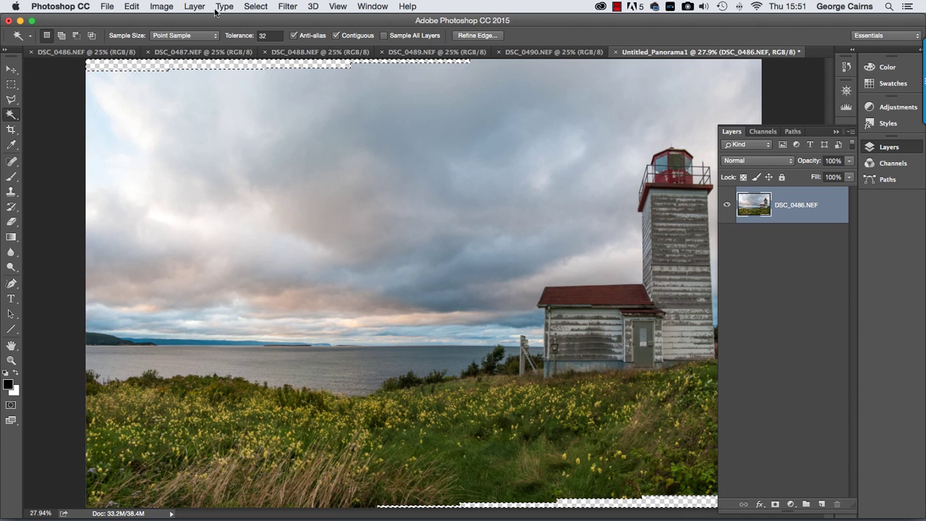
{"action": "left_click", "coordinate": [254, 7]}
{"action": "mouse_move", "coordinate": [287, 167]}
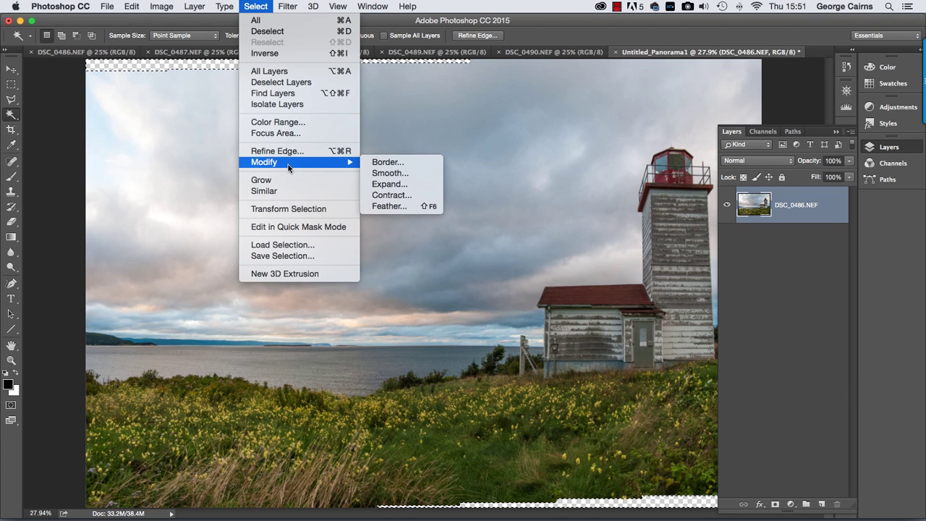
{"action": "left_click", "coordinate": [387, 183]}
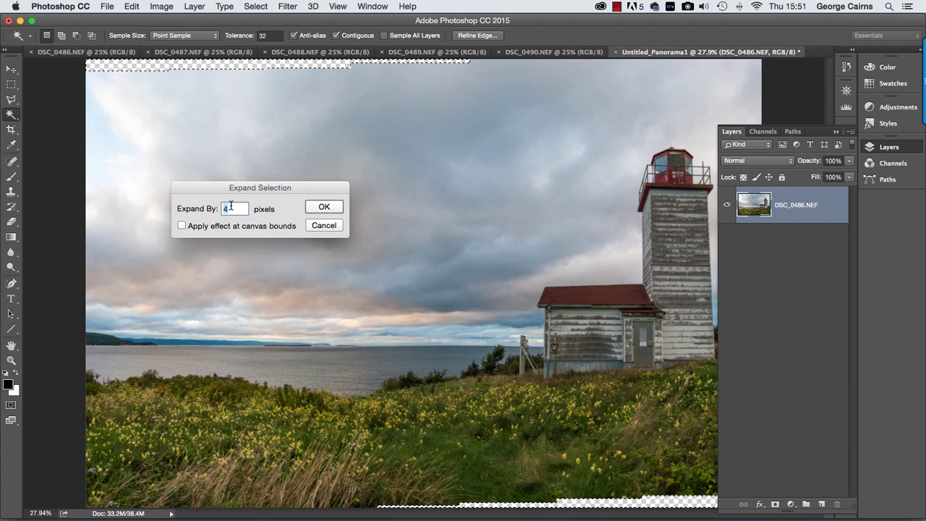
{"action": "left_click", "coordinate": [326, 209]}
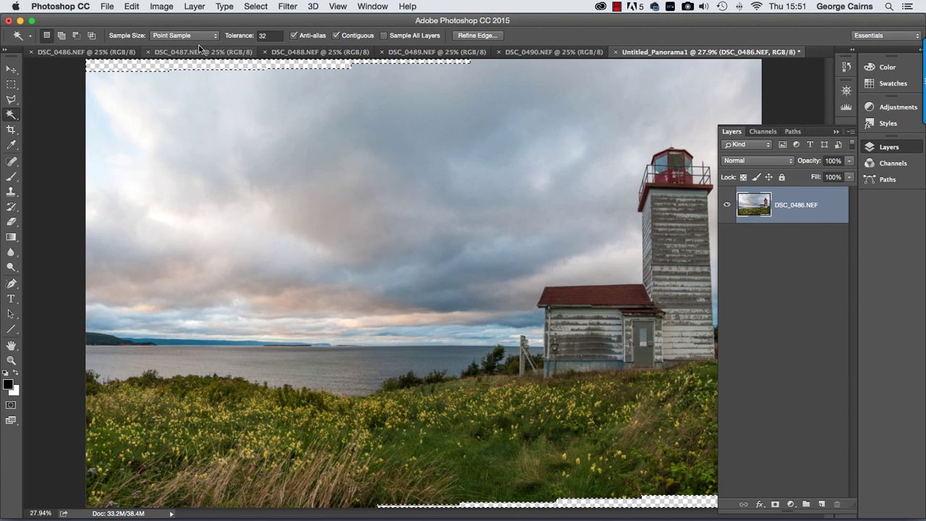
Fill the selected edge gaps with Content-Aware contents at 100% opacity, and deselect them with the interface panels hidden.
{"action": "left_click", "coordinate": [132, 6]}
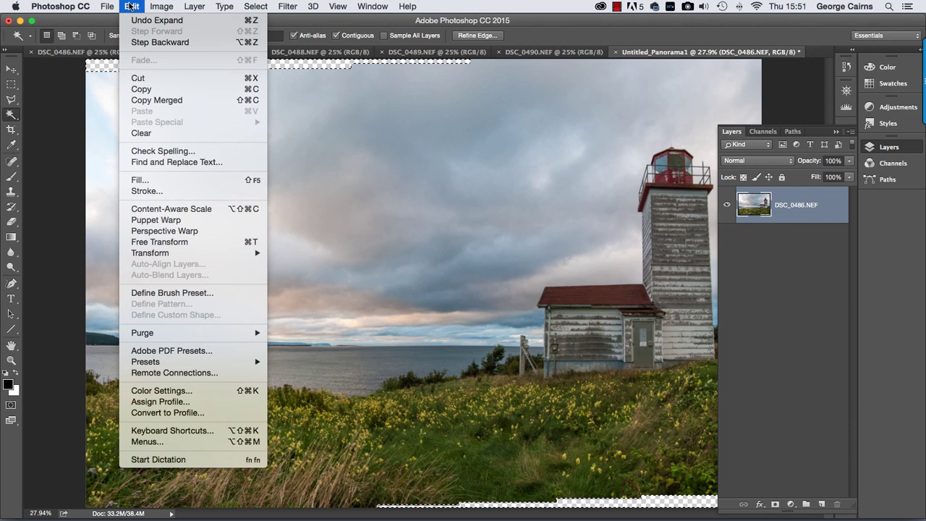
{"action": "left_click", "coordinate": [152, 180]}
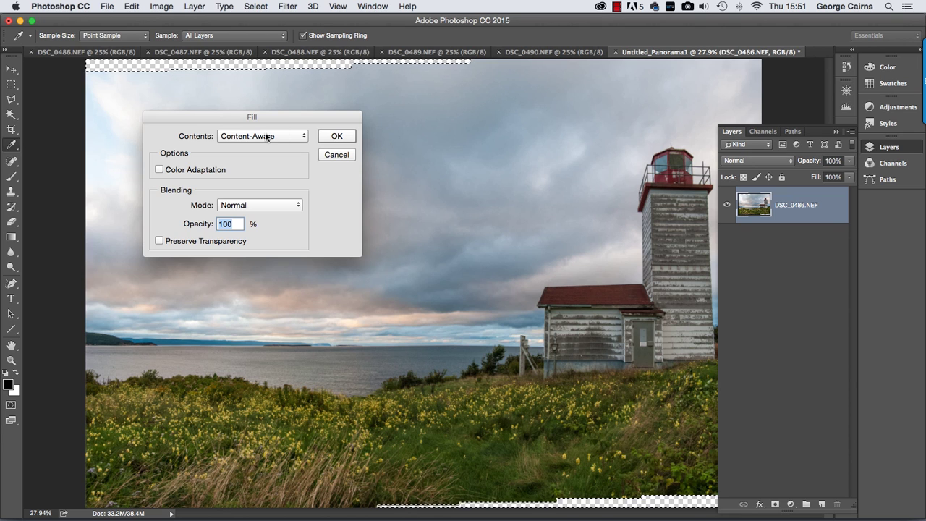
{"action": "left_click", "coordinate": [336, 136]}
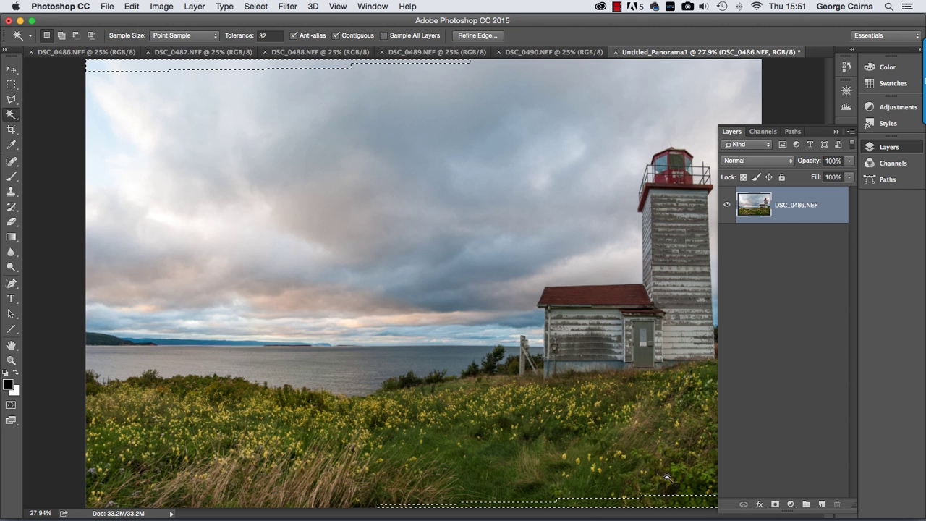
{"action": "key", "text": "Tab"}
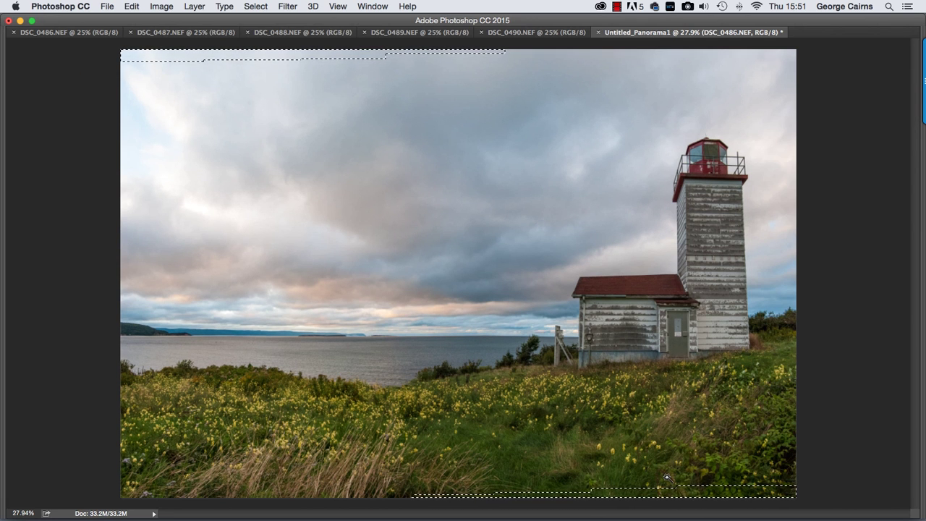
{"action": "key", "text": "super+d"}
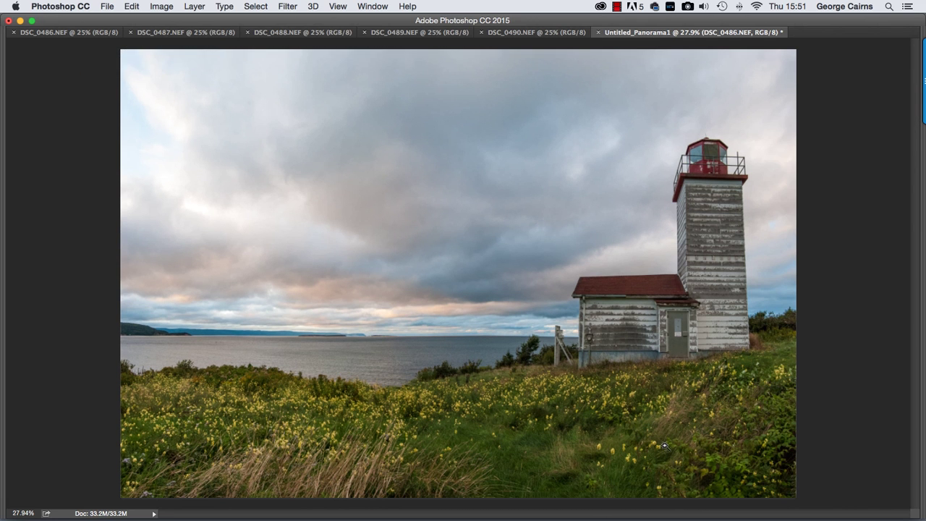